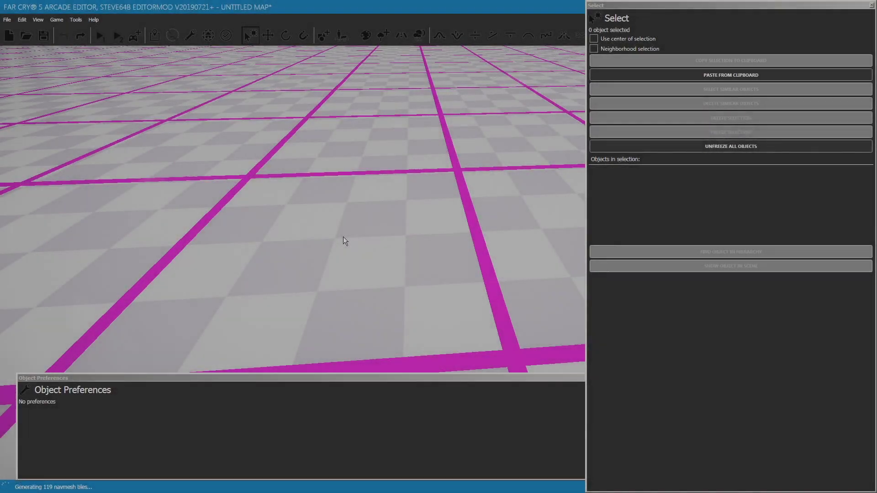
Step: Place the tied-up hostage prefab, then duplicate Script - 5 beside it
{"action": "left_click", "coordinate": [323, 35]}
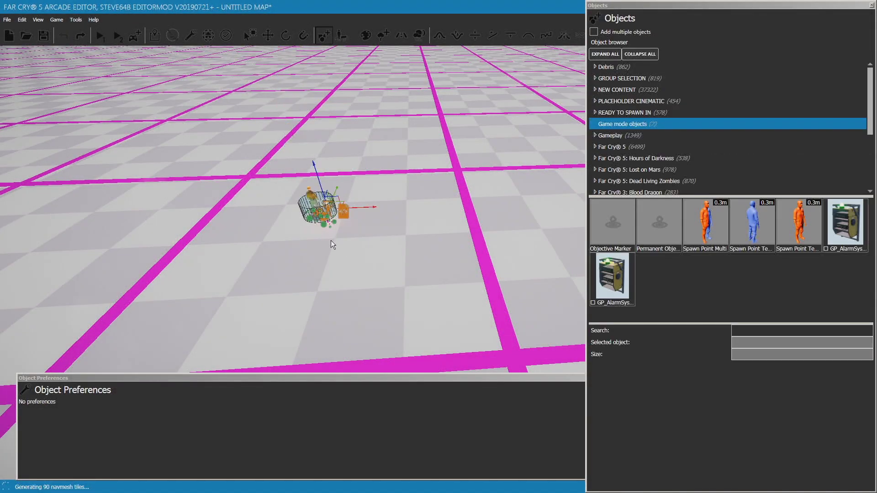
{"action": "key", "text": "Escape"}
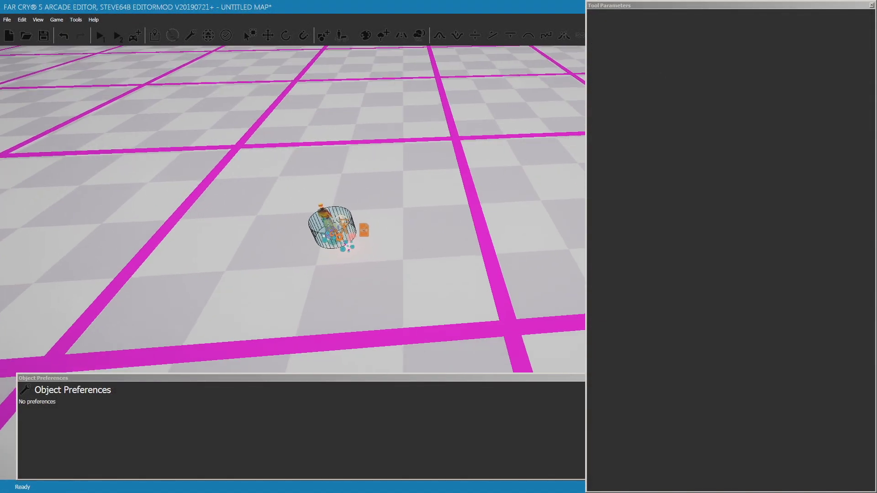
{"action": "scroll", "coordinate": [408, 237], "scroll_direction": "up", "scroll_amount": 5}
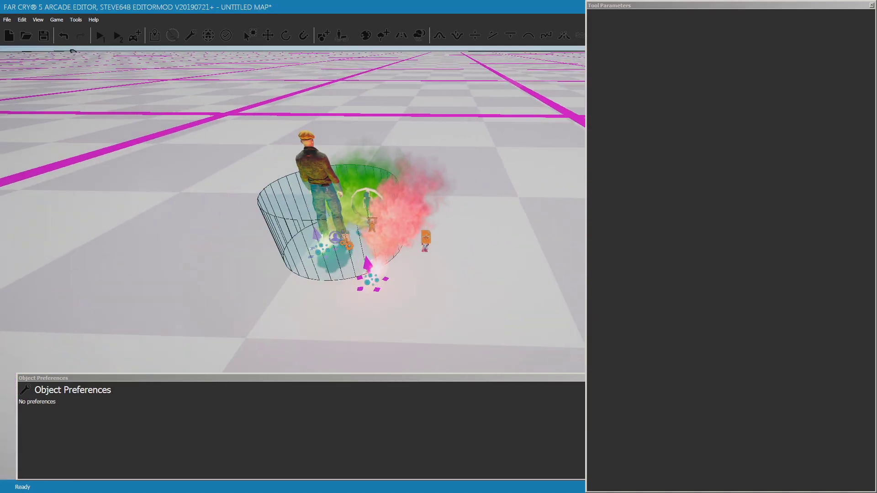
{"action": "scroll", "coordinate": [388, 214], "scroll_direction": "up", "scroll_amount": 3}
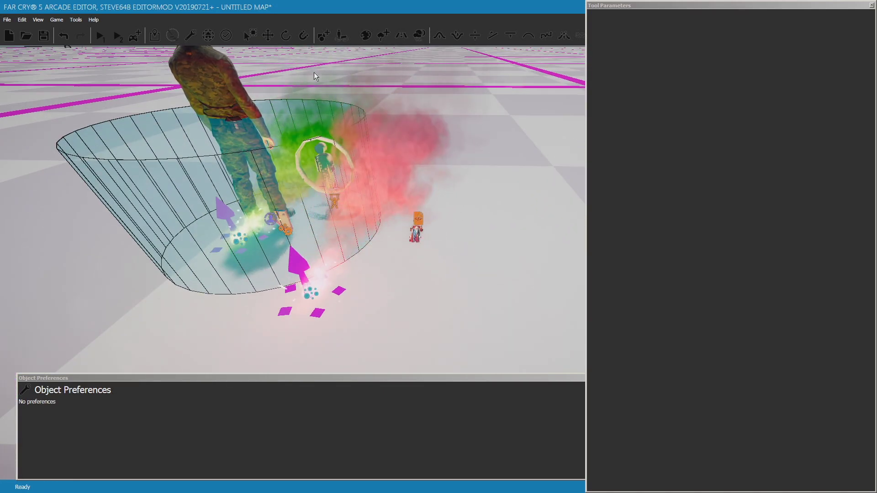
{"action": "left_click", "coordinate": [250, 35]}
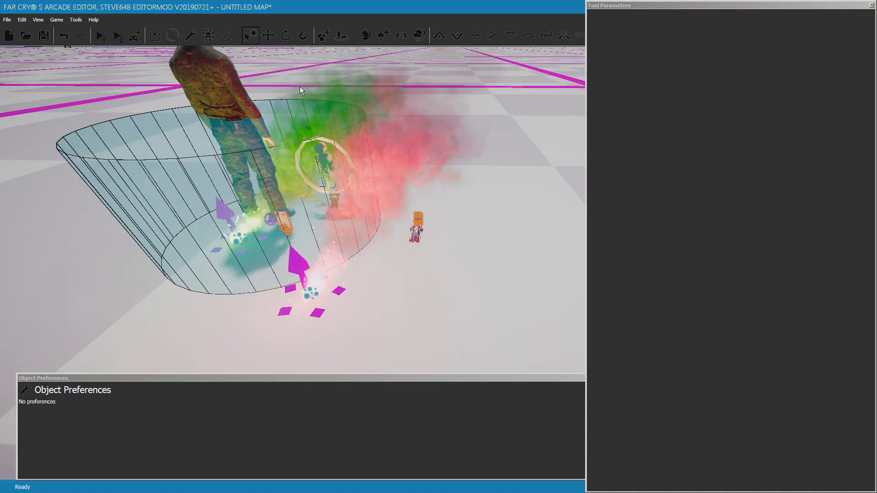
{"action": "left_click", "coordinate": [418, 228]}
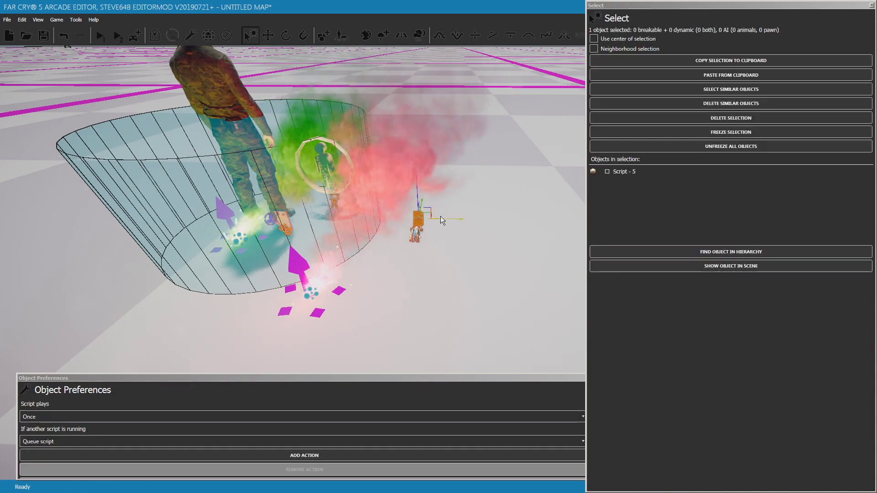
{"action": "key", "text": "ctrl+v"}
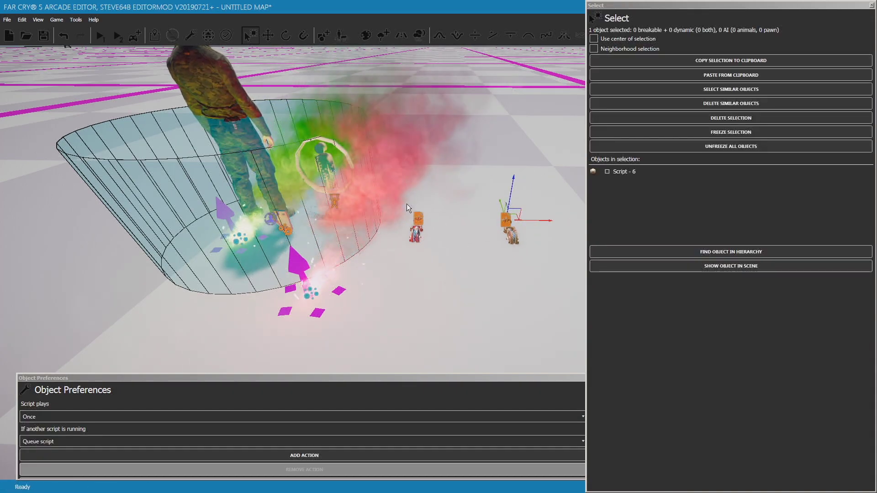
{"action": "scroll", "coordinate": [407, 204], "scroll_direction": "down", "scroll_amount": 2}
{"action": "scroll", "coordinate": [402, 169], "scroll_direction": "down", "scroll_amount": 2}
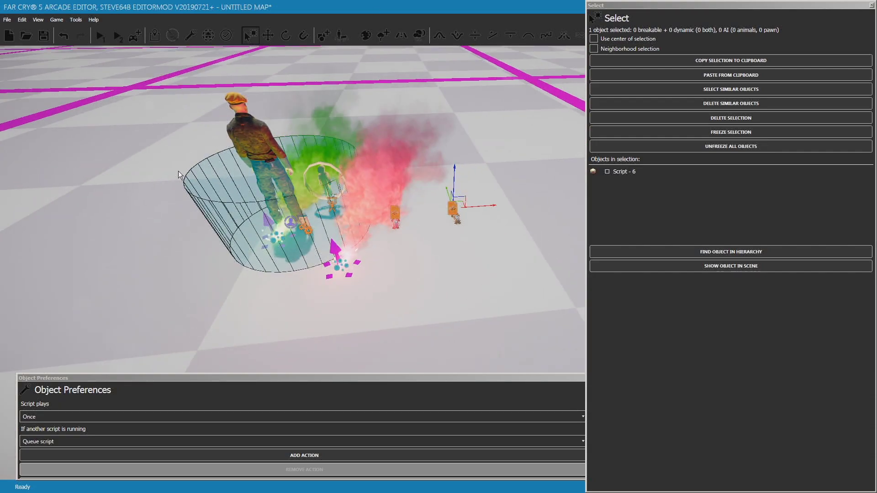
Step: Place a Spawn Point Team 2 away from the hostage, then reselect the second script and red flare
{"action": "key", "text": "o"}
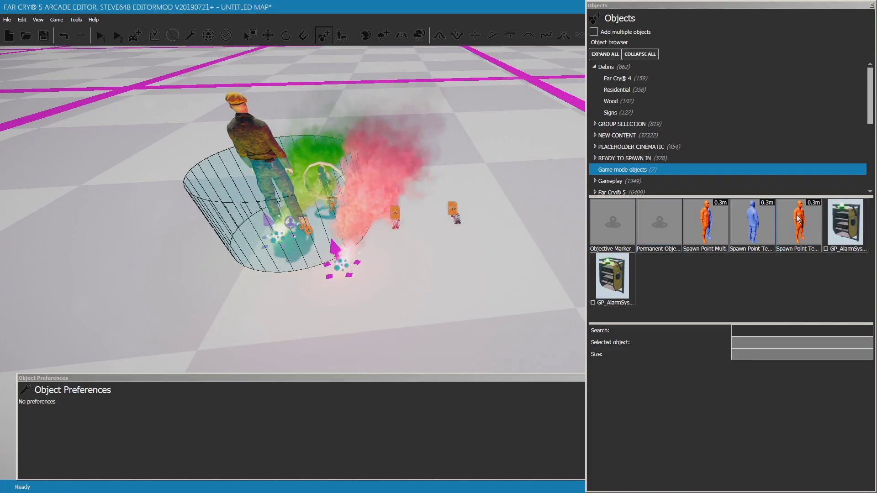
{"action": "left_click", "coordinate": [798, 223]}
{"action": "scroll", "coordinate": [364, 353], "scroll_direction": "down", "scroll_amount": 3}
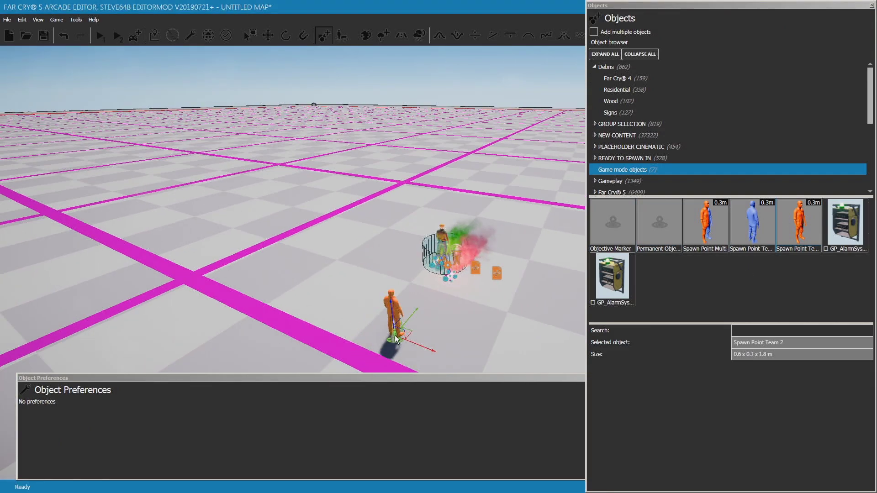
{"action": "scroll", "coordinate": [401, 191], "scroll_direction": "up", "scroll_amount": 3}
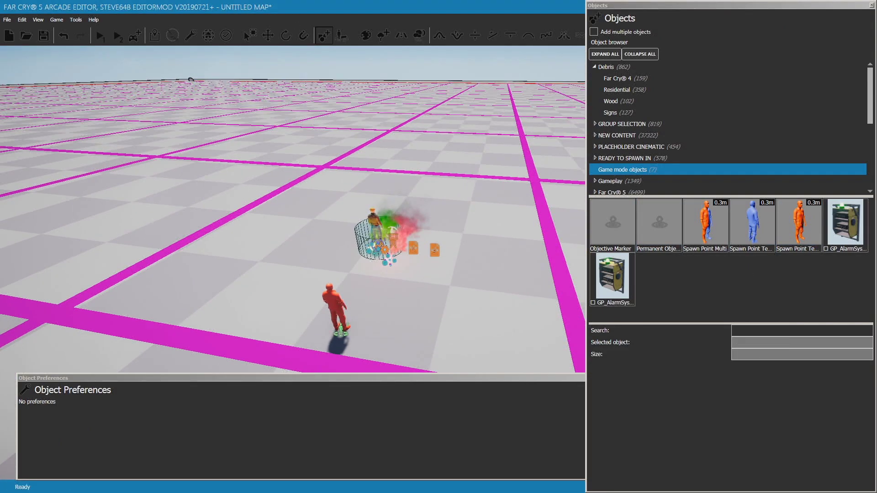
{"action": "scroll", "coordinate": [404, 194], "scroll_direction": "up", "scroll_amount": 3}
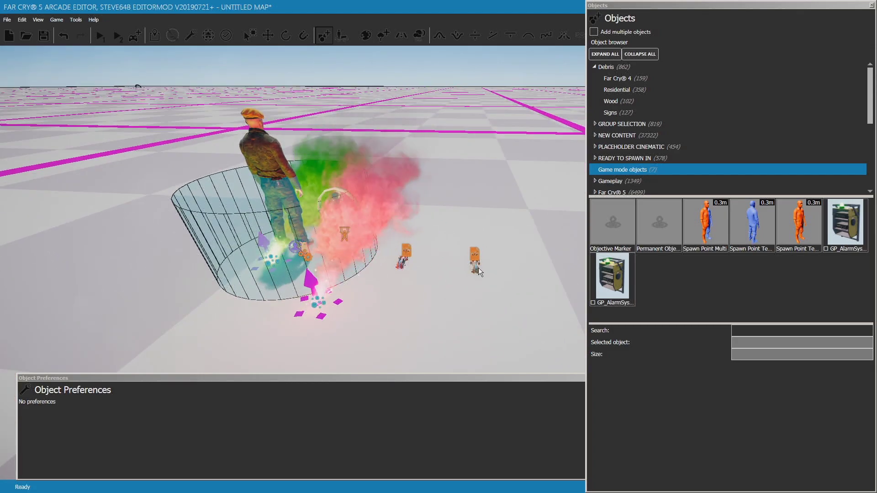
{"action": "left_click", "coordinate": [478, 267]}
{"action": "scroll", "coordinate": [509, 187], "scroll_direction": "down", "scroll_amount": 1}
{"action": "scroll", "coordinate": [343, 215], "scroll_direction": "down", "scroll_amount": 2}
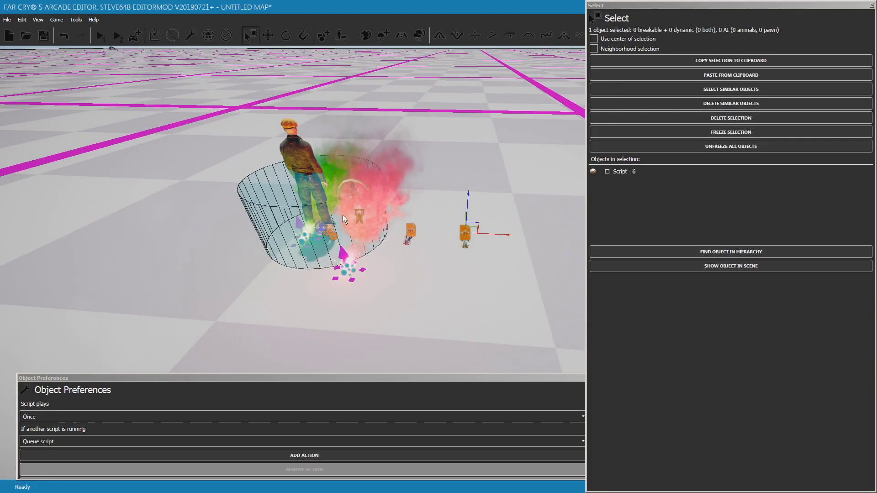
{"action": "left_click", "coordinate": [334, 240]}
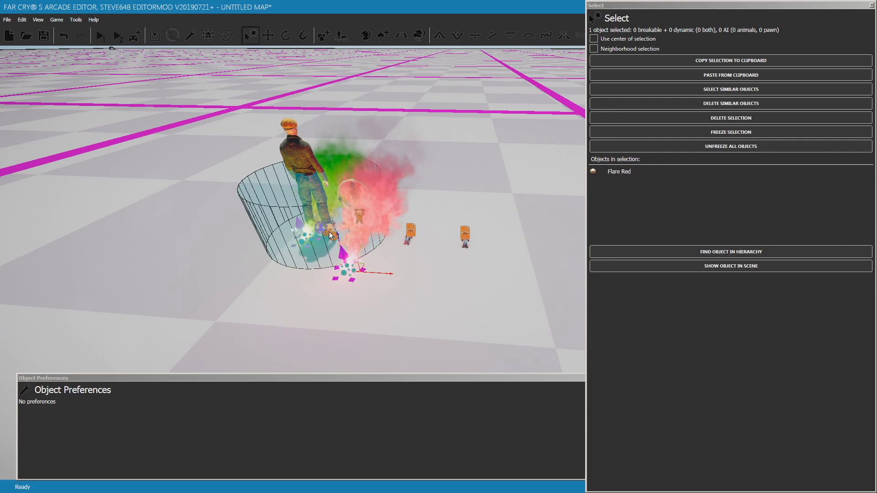
Step: Add a trigger volume over the script objects and enlarge it to Size-X 58, Size-Y 68
{"action": "left_click", "coordinate": [331, 235]}
{"action": "left_click_drag", "start_coordinate": [359, 237], "coordinate": [464, 246], "text": "shift"}
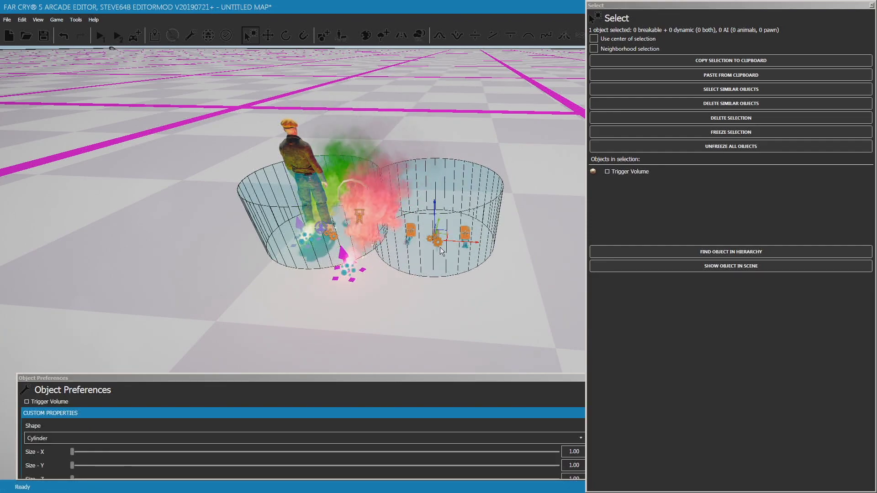
{"action": "left_click", "coordinate": [125, 452]}
{"action": "left_click", "coordinate": [136, 466]}
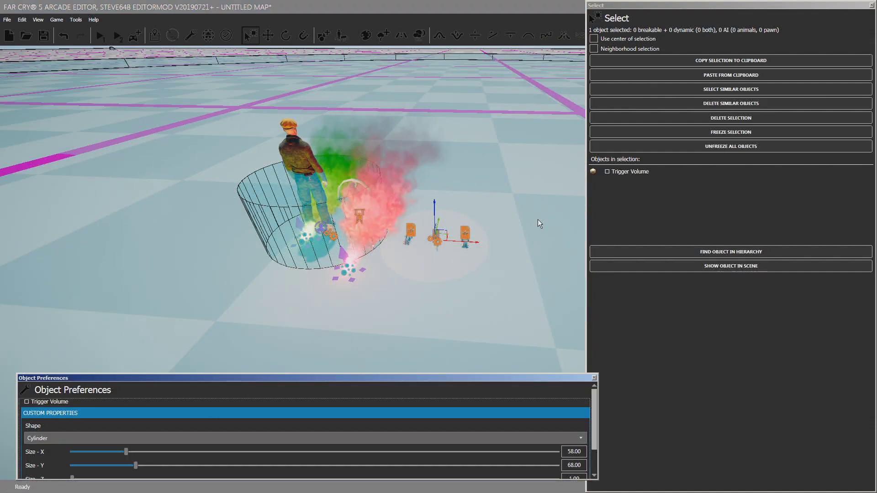
{"action": "right_click_drag", "start_coordinate": [189, 280], "coordinate": [167, 321]}
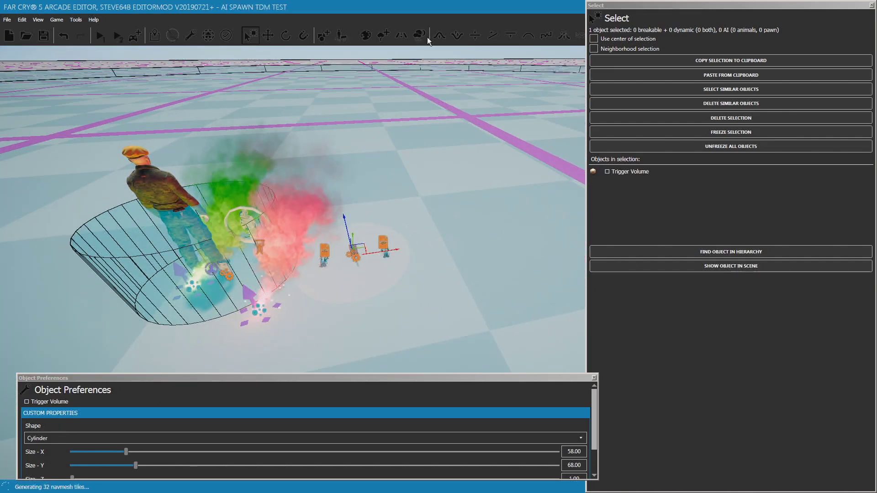
Step: Set the new trigger volume's Triggered script to Script - 6 and save the map
{"action": "left_click", "coordinate": [385, 243]}
{"action": "left_click", "coordinate": [352, 251]}
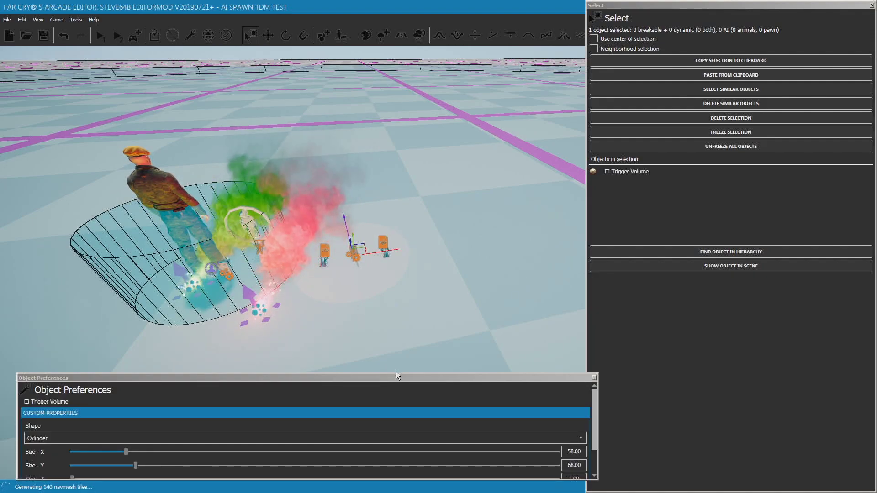
{"action": "scroll", "coordinate": [592, 396], "scroll_direction": "down", "scroll_amount": 2}
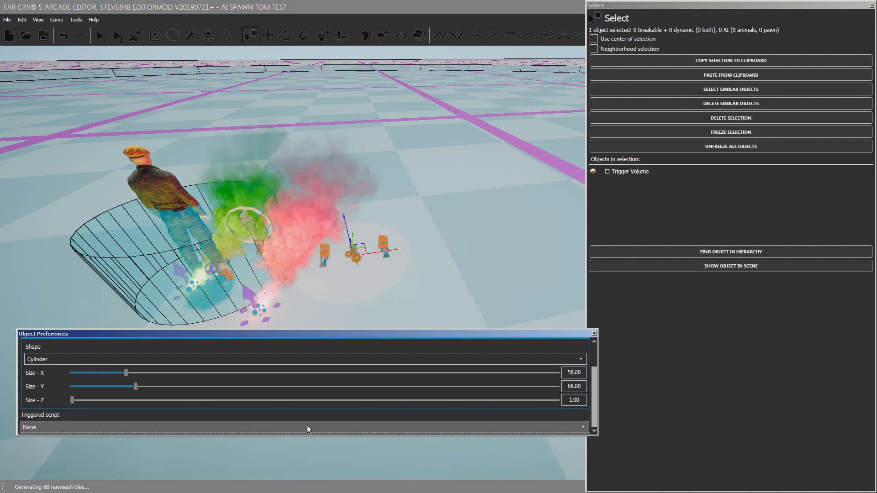
{"action": "left_click", "coordinate": [297, 430]}
{"action": "left_click", "coordinate": [212, 461]}
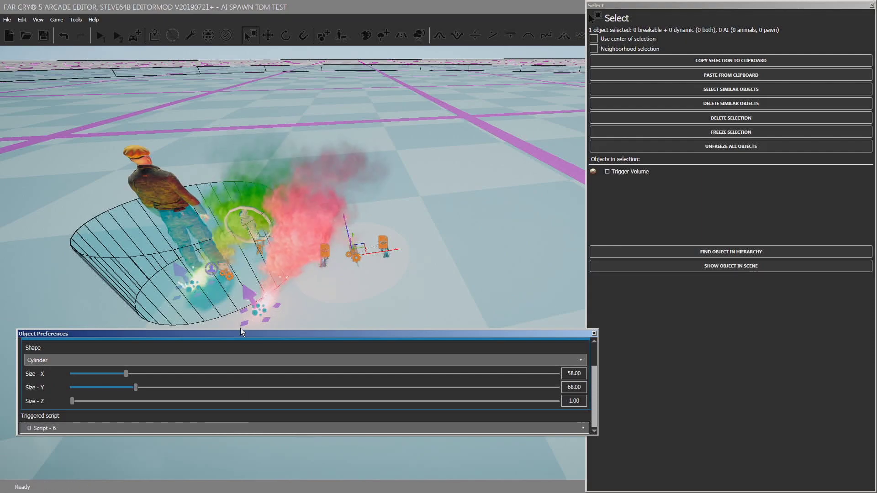
{"action": "left_click", "coordinate": [44, 34]}
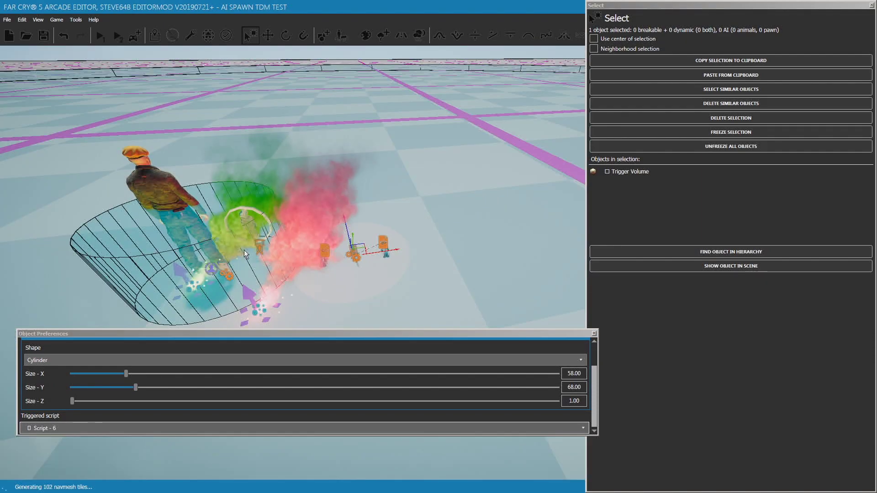
Step: Add an Unspawn object action to Script - 5 targeting the tied-up hostage, and save
{"action": "left_click", "coordinate": [320, 254]}
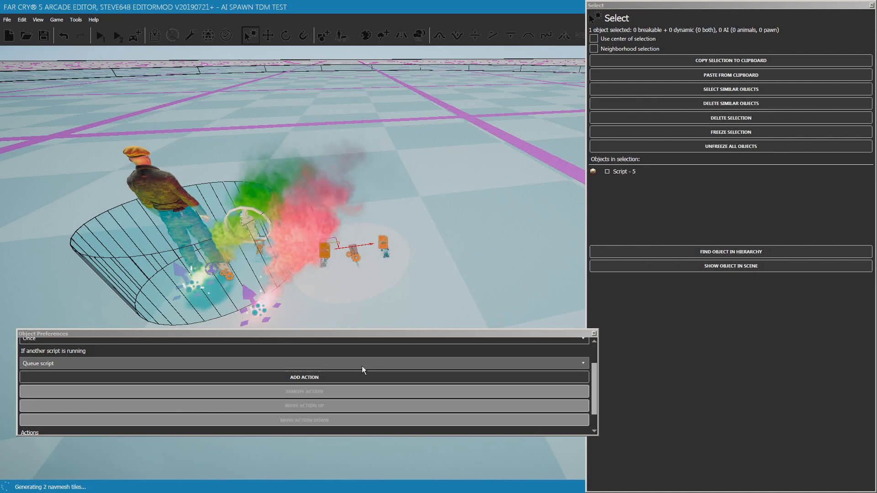
{"action": "left_click", "coordinate": [342, 378]}
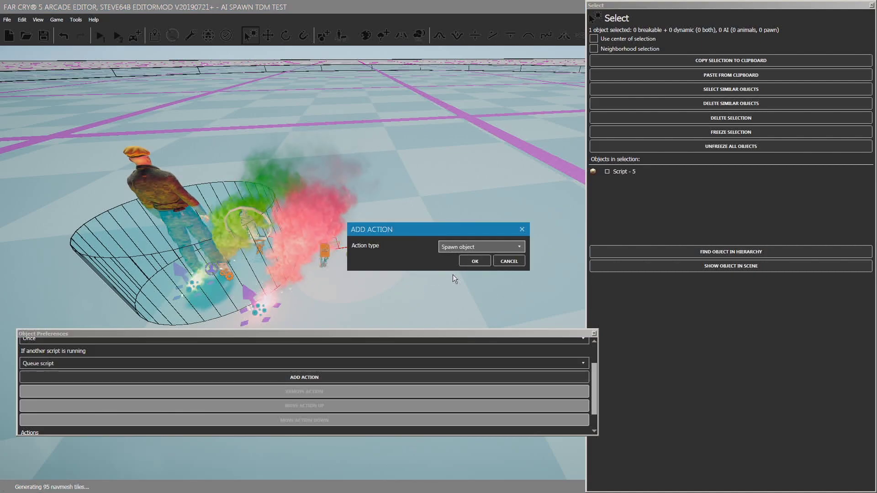
{"action": "left_click", "coordinate": [465, 261]}
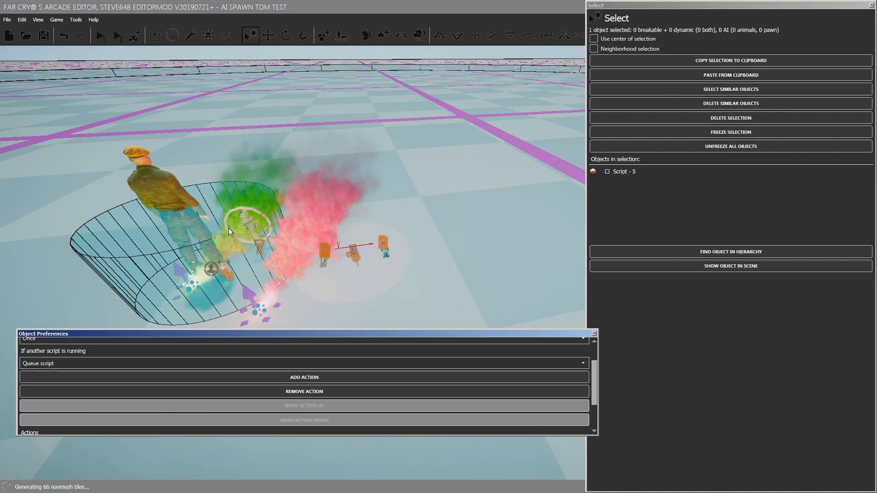
{"action": "scroll", "coordinate": [594, 397], "scroll_direction": "down", "scroll_amount": 2}
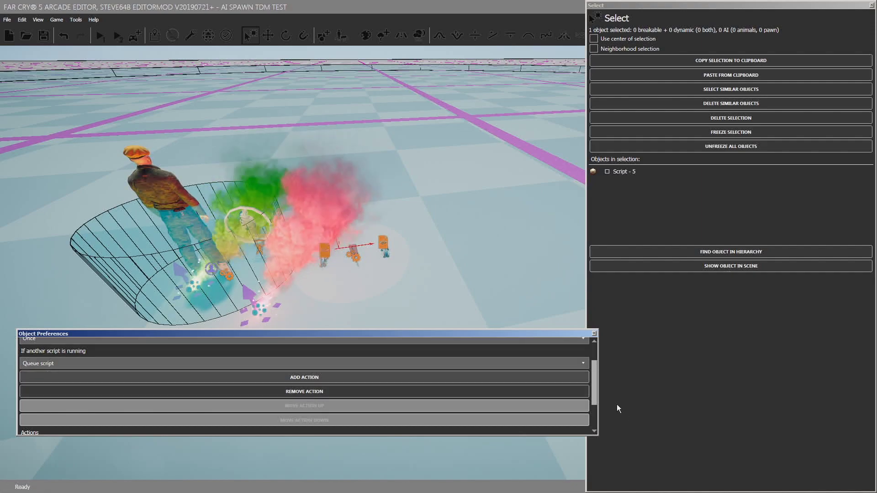
{"action": "scroll", "coordinate": [592, 388], "scroll_direction": "down", "scroll_amount": 2}
{"action": "left_click", "coordinate": [371, 425]}
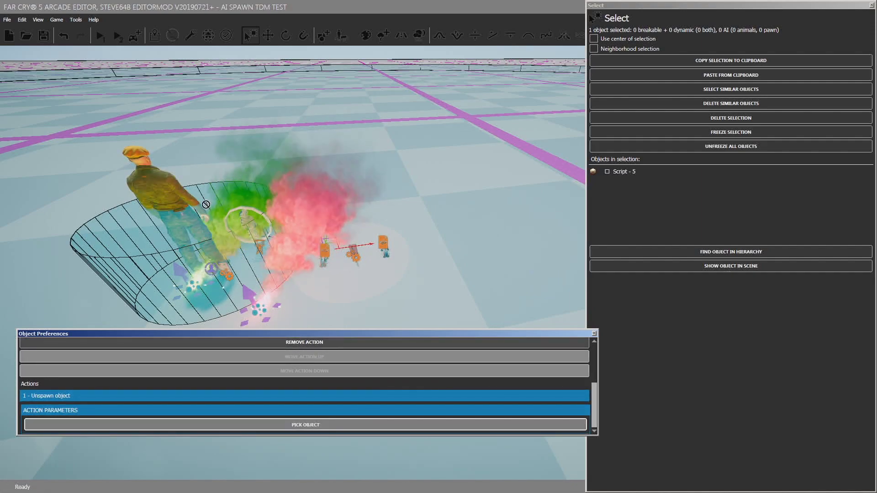
{"action": "left_click", "coordinate": [245, 219]}
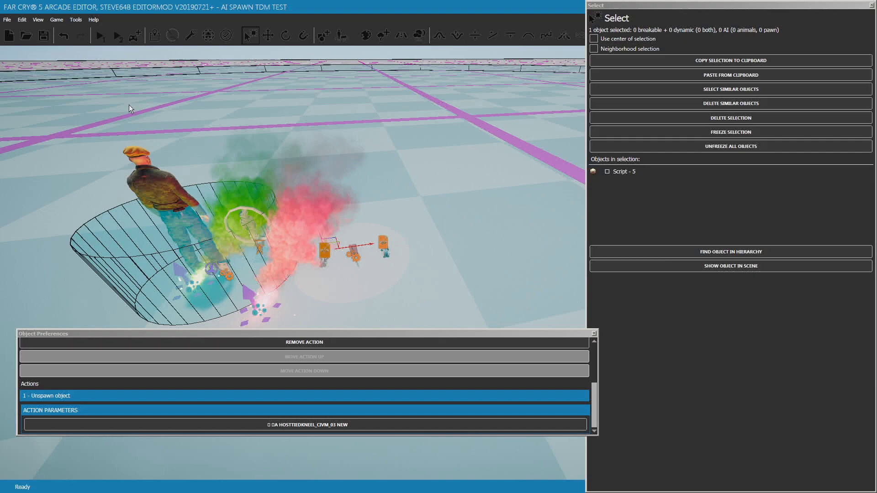
{"action": "key", "text": "ctrl+s"}
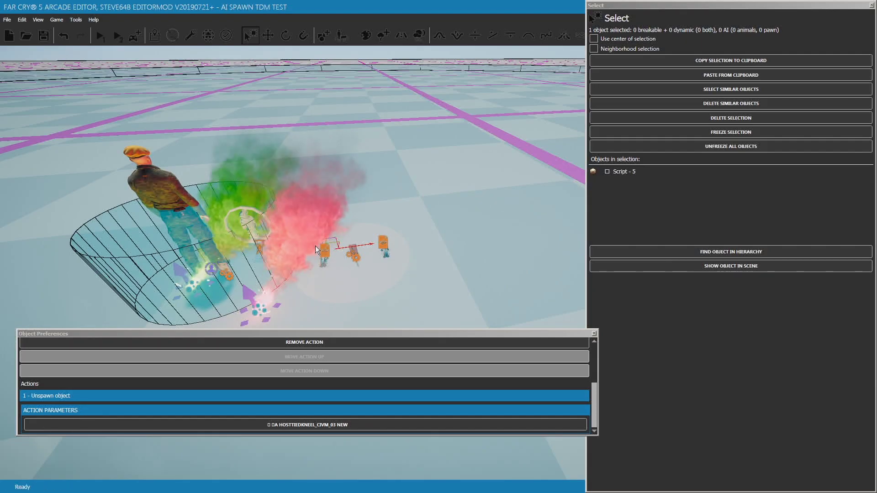
Step: Select the red flare, the hostage's trigger volume and Script - 5 to review them
{"action": "left_click", "coordinate": [226, 277]}
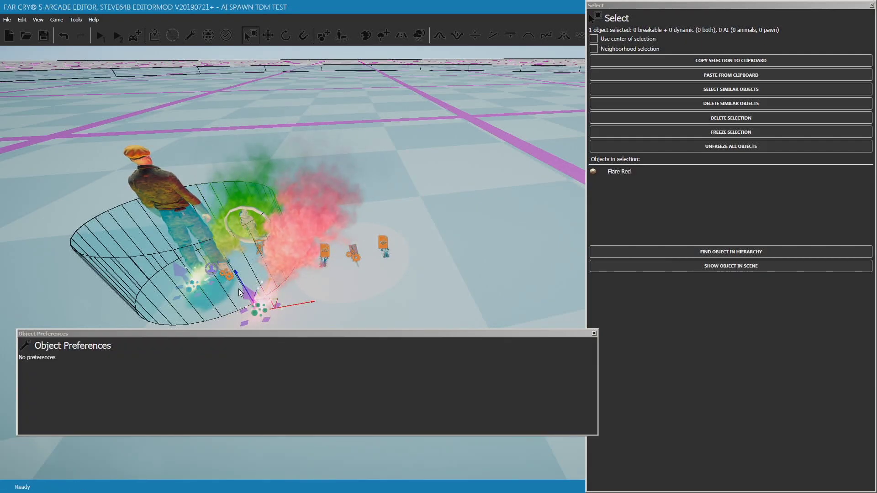
{"action": "scroll", "coordinate": [238, 288], "scroll_direction": "up", "scroll_amount": 5}
{"action": "left_click", "coordinate": [416, 199]}
{"action": "scroll", "coordinate": [415, 261], "scroll_direction": "down", "scroll_amount": 3}
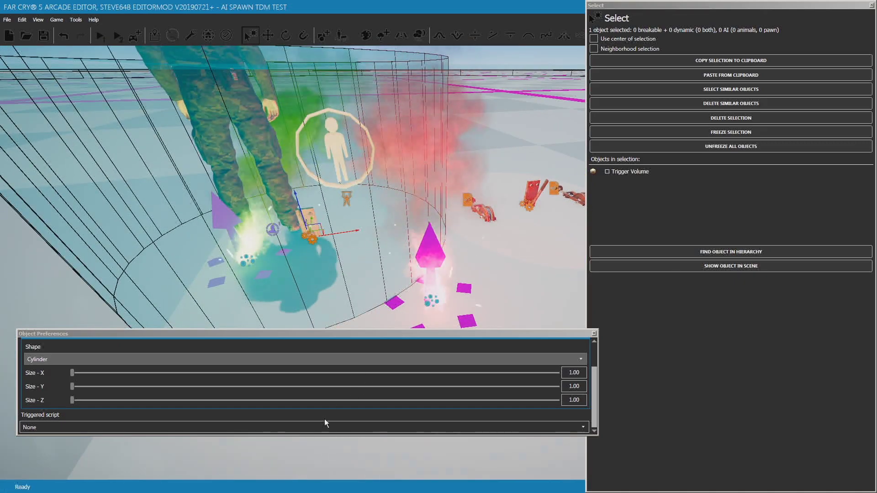
{"action": "left_click", "coordinate": [443, 210]}
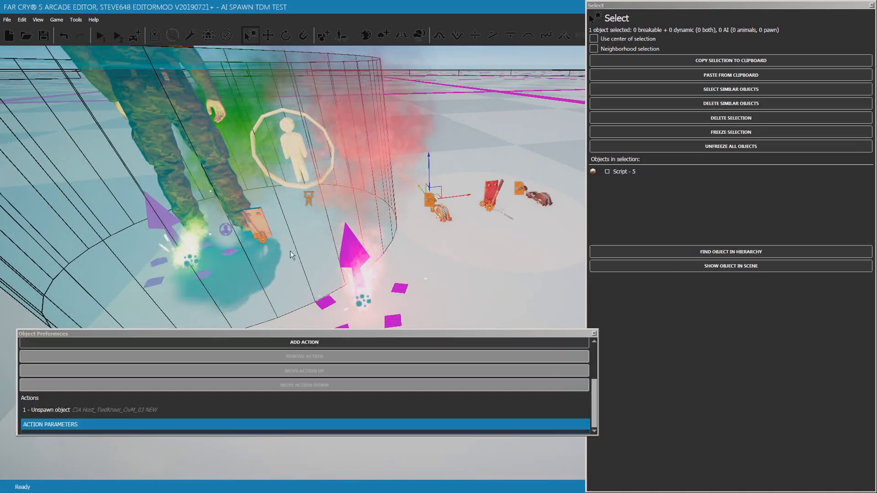
{"action": "left_click", "coordinate": [258, 228]}
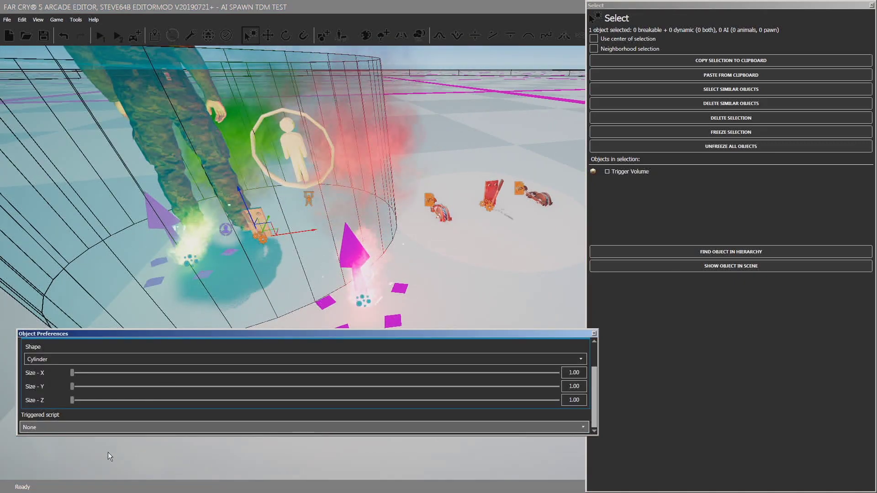
Step: Save the map, then add a new action to Script - 6 with a different action type
{"action": "left_click", "coordinate": [43, 36]}
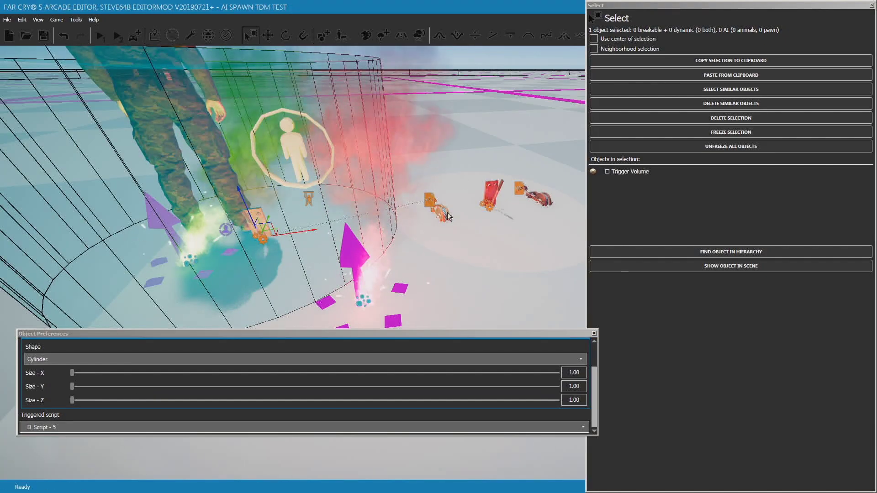
{"action": "left_click", "coordinate": [446, 210]}
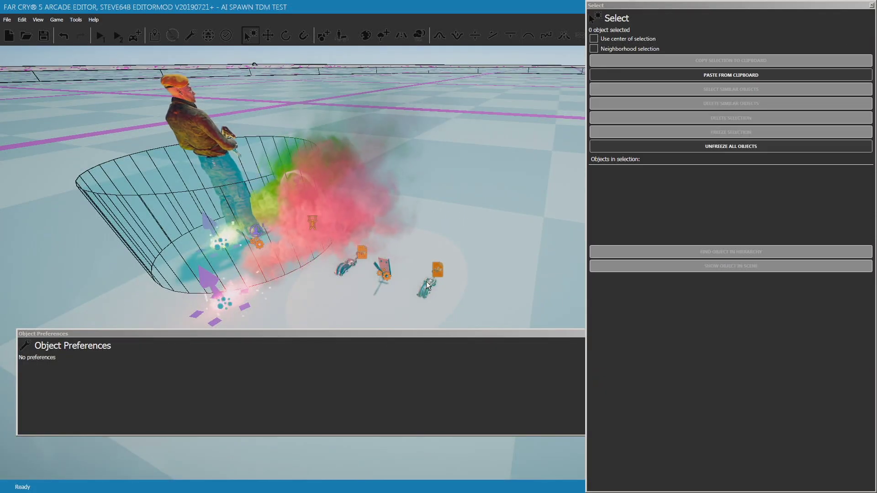
{"action": "left_click", "coordinate": [438, 272]}
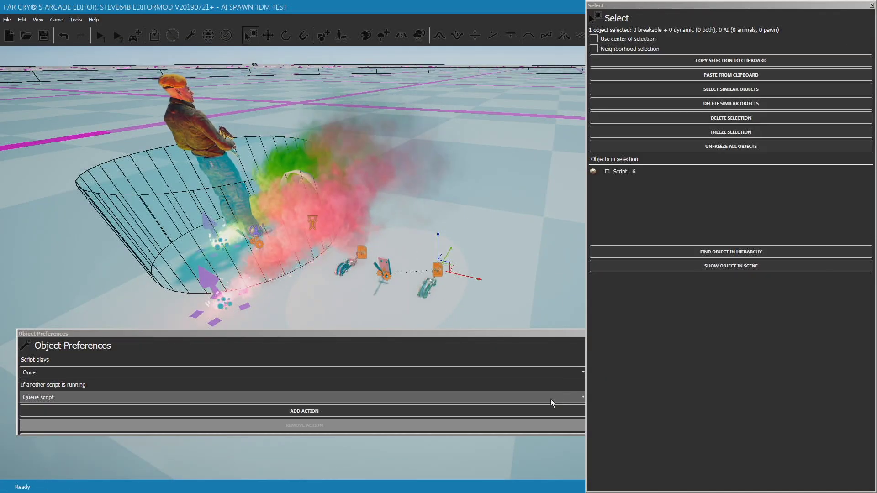
{"action": "left_click", "coordinate": [478, 410]}
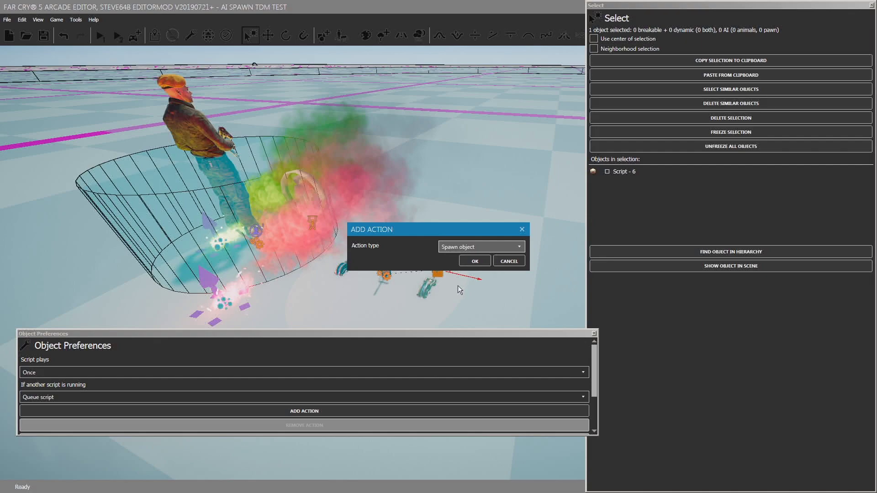
{"action": "key", "text": "Down"}
Step: Confirm Script - 6's new action, pick Evil Corp Soldier 01 as its spawned AI, and save
{"action": "left_click", "coordinate": [474, 261]}
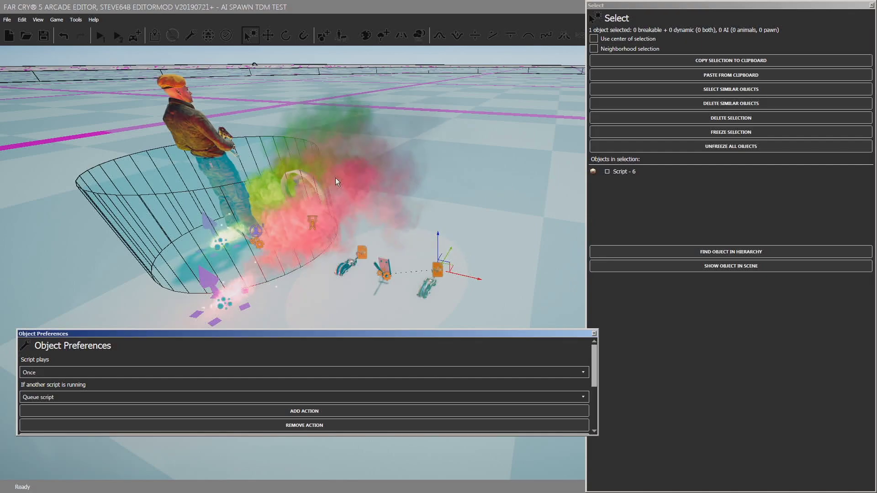
{"action": "left_click", "coordinate": [202, 120]}
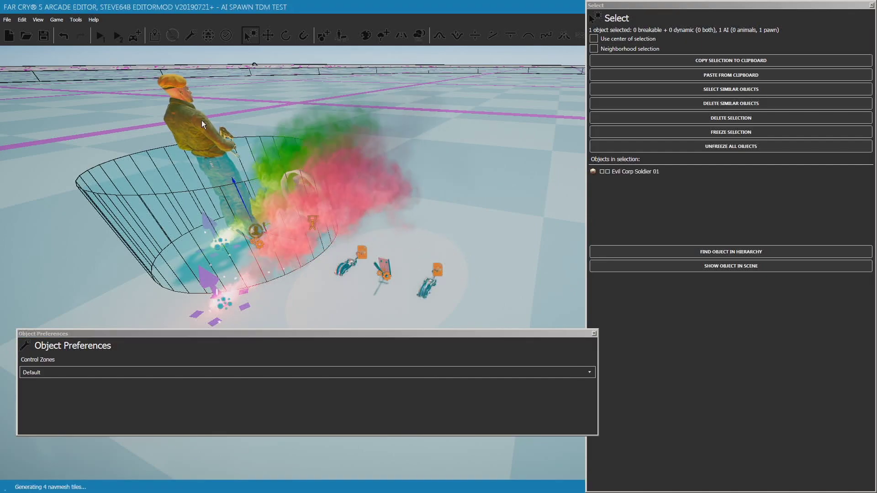
{"action": "left_click", "coordinate": [433, 286]}
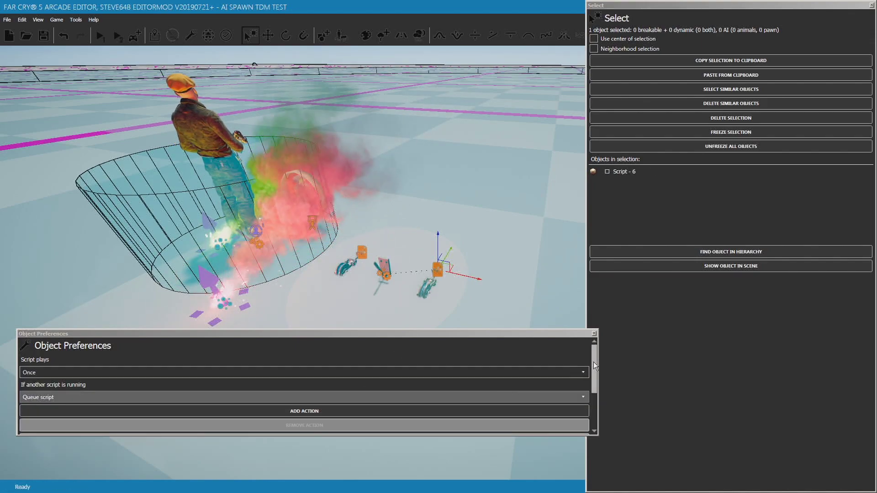
{"action": "left_click_drag", "start_coordinate": [595, 362], "coordinate": [590, 407]}
{"action": "left_click", "coordinate": [356, 415]}
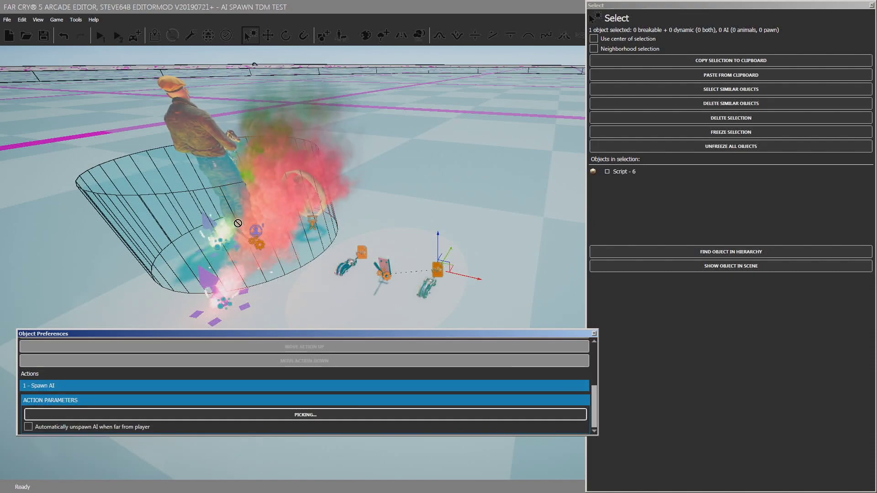
{"action": "left_click", "coordinate": [240, 193]}
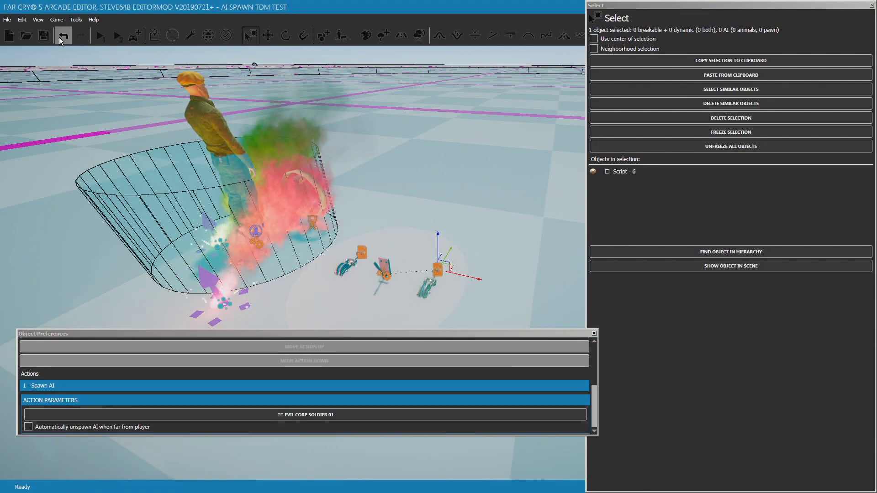
{"action": "left_click", "coordinate": [44, 35]}
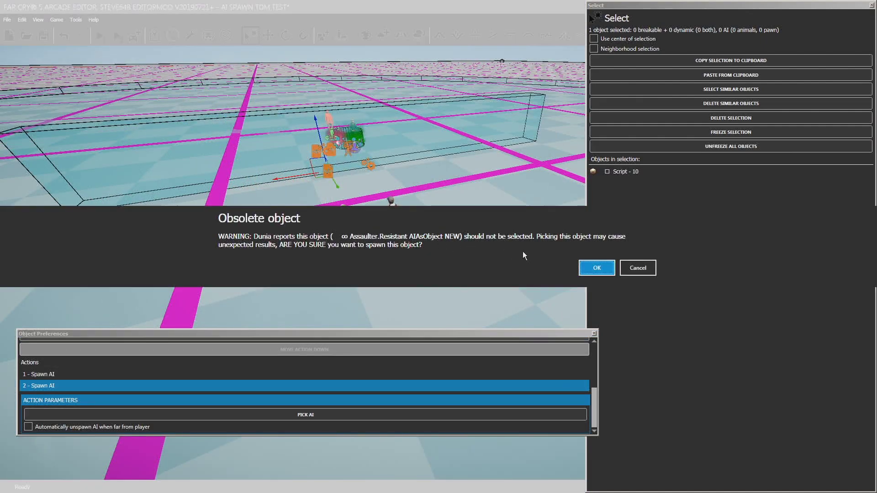
Step: Assign the two Assaulter Resistant soldiers to Script - 10's Spawn AI actions, accepting the obsolete-object warnings
{"action": "left_click", "coordinate": [589, 267]}
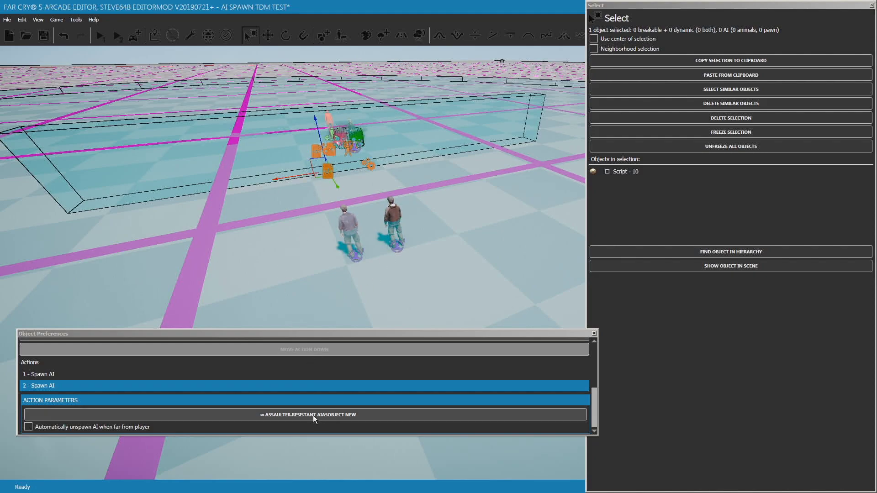
{"action": "left_click", "coordinate": [304, 375]}
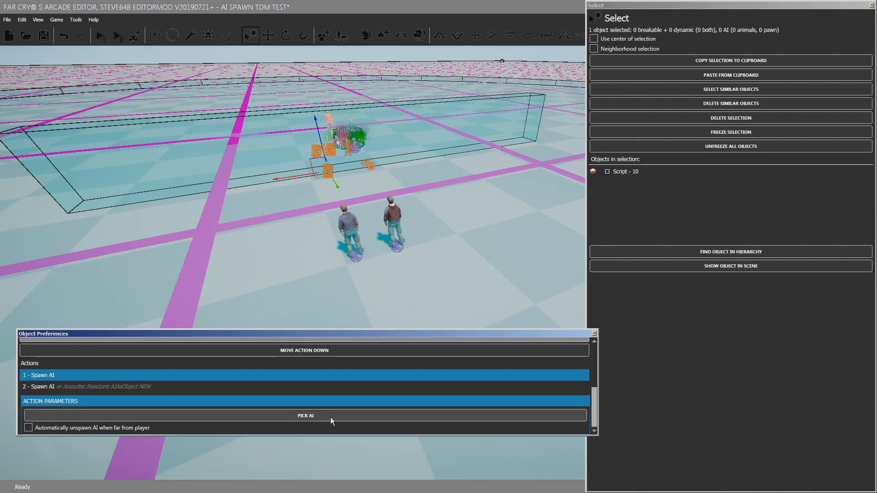
{"action": "left_click", "coordinate": [400, 226]}
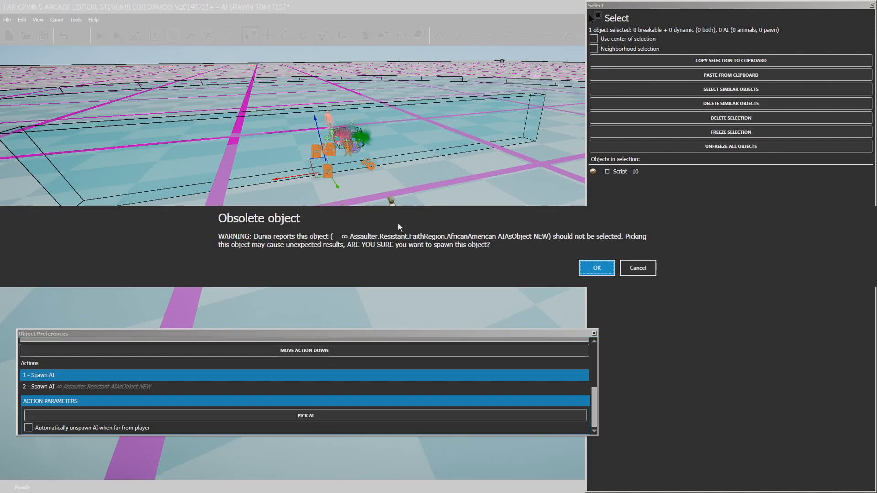
{"action": "left_click", "coordinate": [596, 268]}
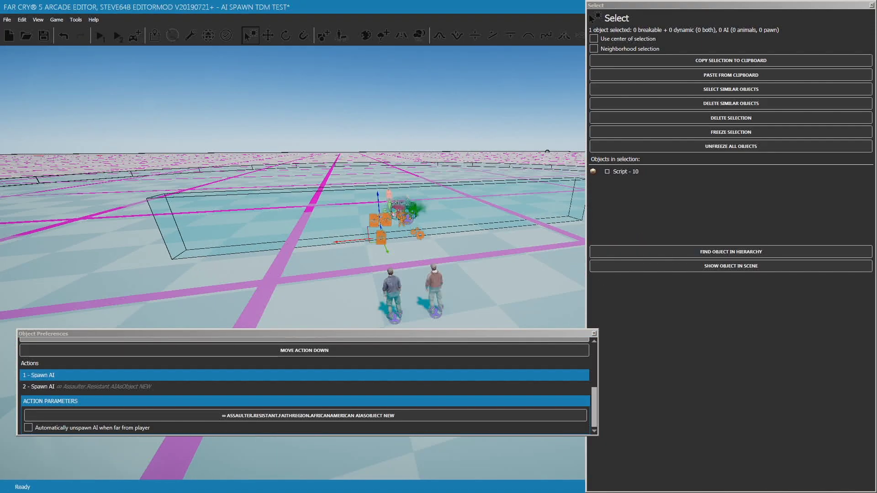
{"action": "right_click_drag", "start_coordinate": [427, 241], "coordinate": [426, 241]}
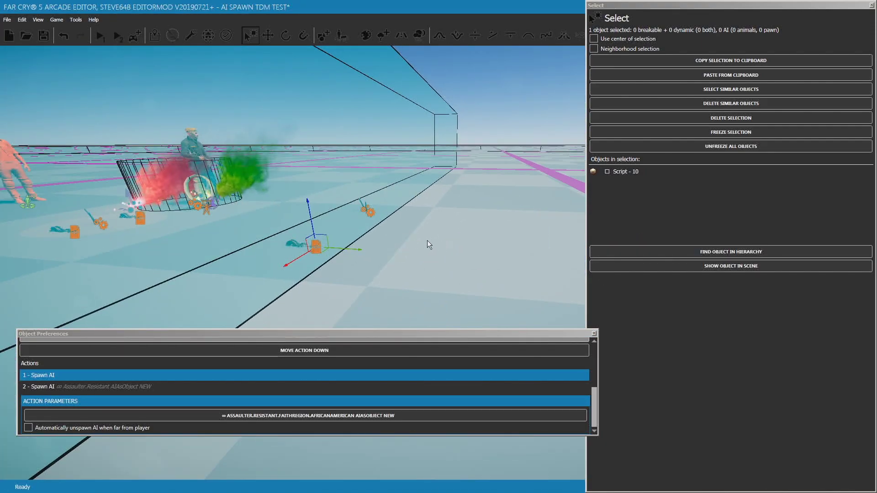
Step: Link the long box trigger volume to Script - 10 and save the map
{"action": "left_click", "coordinate": [369, 213]}
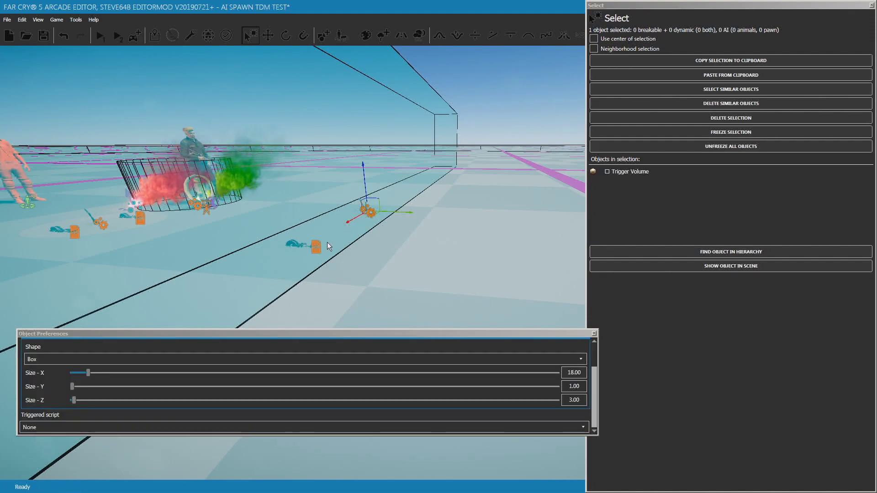
{"action": "left_click", "coordinate": [316, 247]}
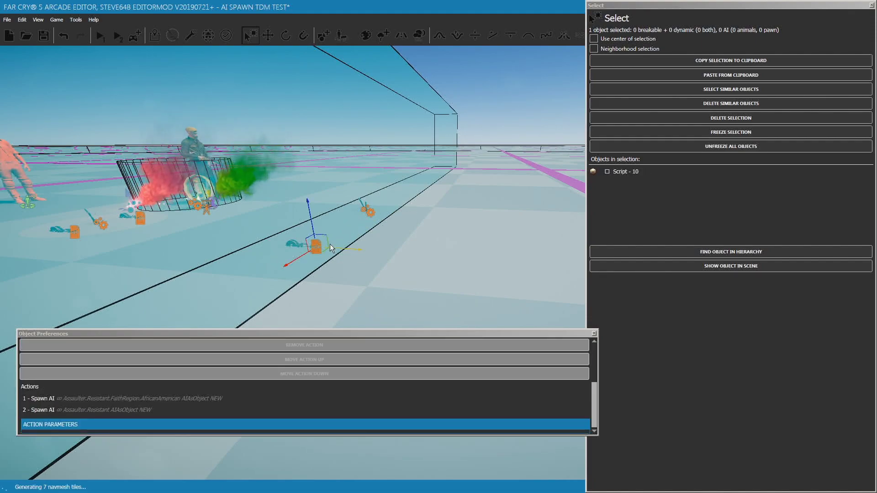
{"action": "left_click", "coordinate": [371, 211]}
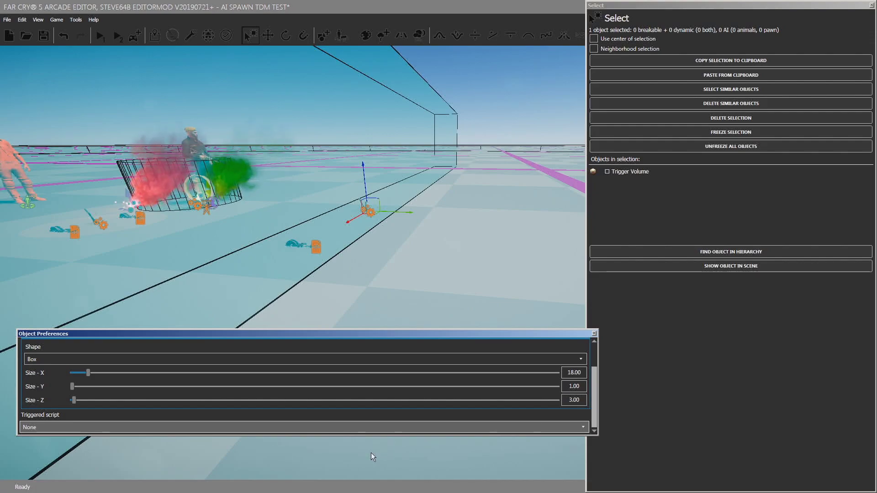
{"action": "left_click", "coordinate": [316, 246]}
{"action": "left_click", "coordinate": [43, 35]}
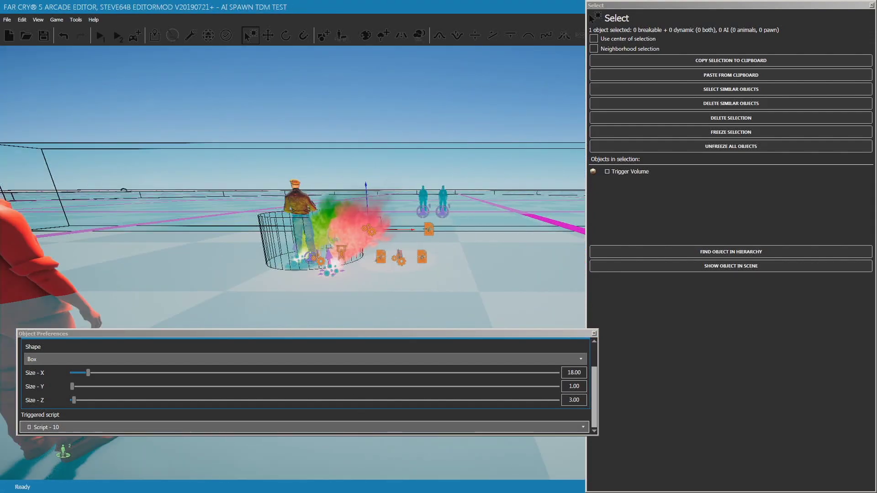
Step: Select all six Team 2 spawn points, reposition them, and save HDScript Hostage TDM
{"action": "left_click", "coordinate": [117, 36]}
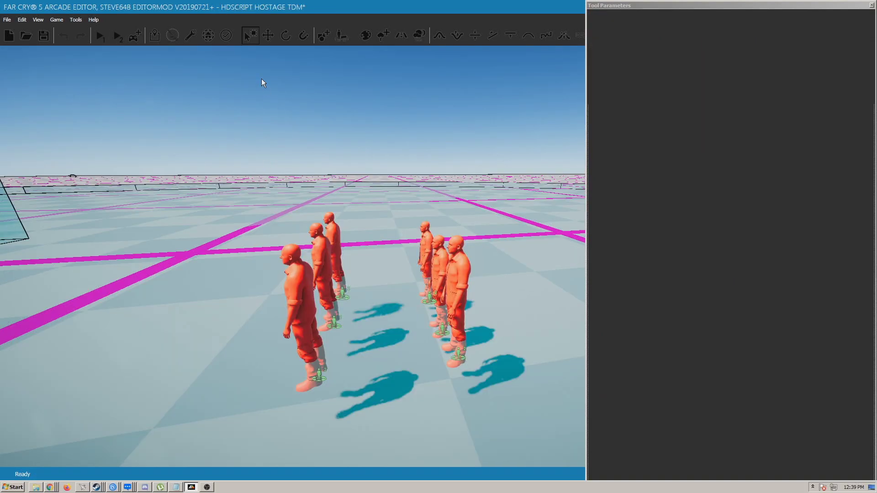
{"action": "left_click_drag", "start_coordinate": [492, 415], "coordinate": [491, 414]}
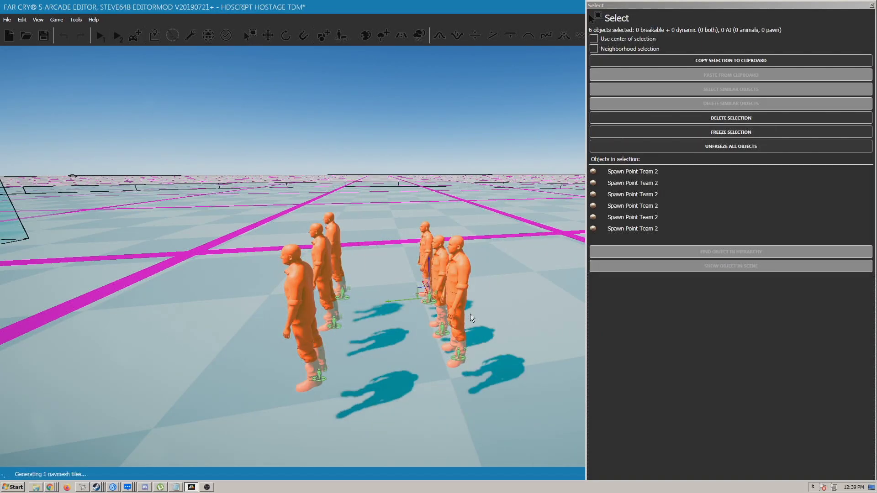
{"action": "right_click_drag", "start_coordinate": [461, 298], "coordinate": [460, 298]}
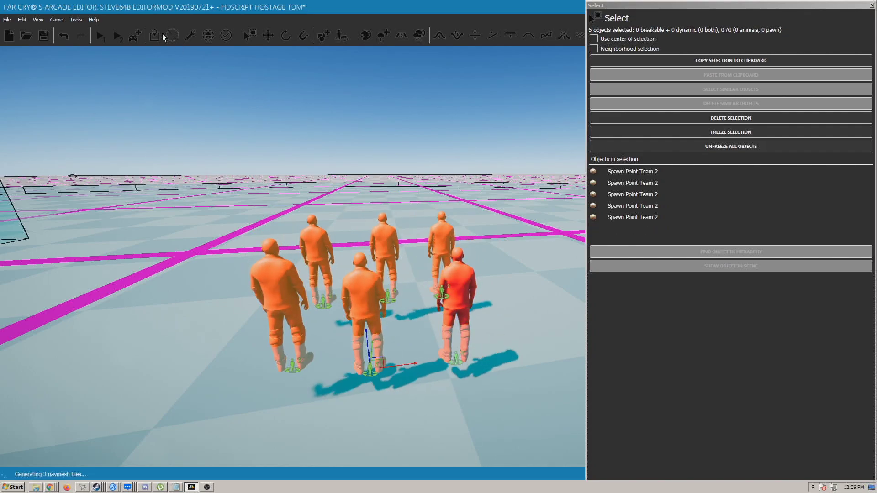
{"action": "left_click", "coordinate": [45, 38]}
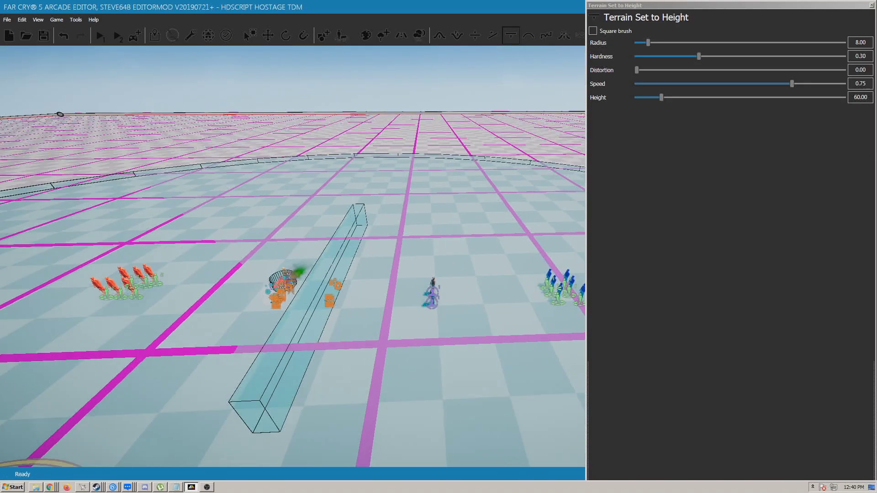
Step: Fly the view to the Team 2 spawn points and launch the HDScript Hostage TDM map in play mode
{"action": "right_click_drag", "start_coordinate": [293, 257], "coordinate": [293, 256]}
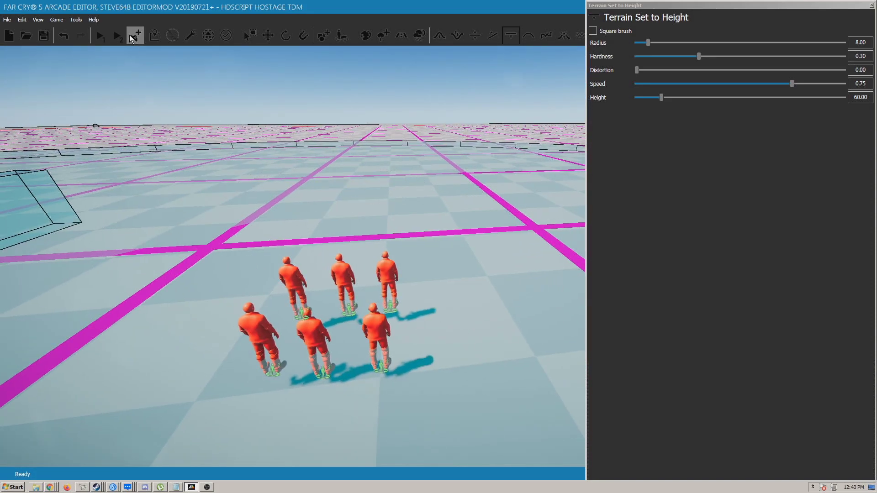
{"action": "left_click", "coordinate": [118, 40]}
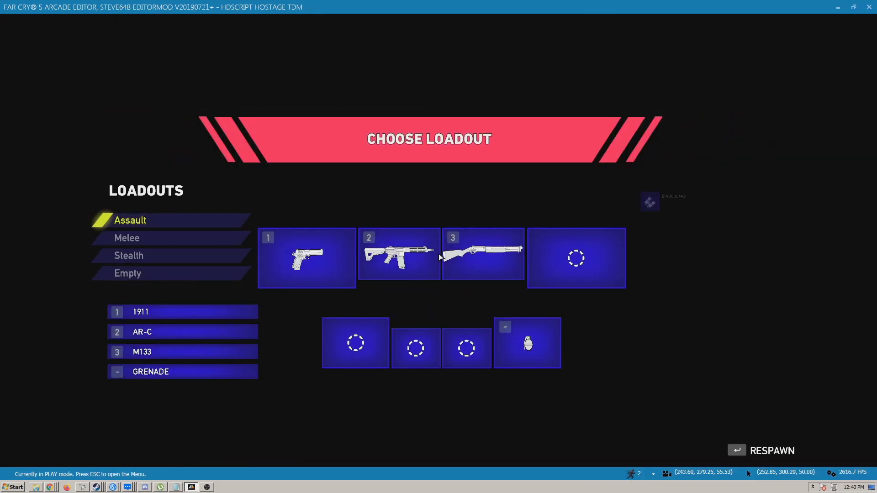
Step: Accept the current loadout and spawn into the AI Spawn TDM Test match
{"action": "key", "text": "Return"}
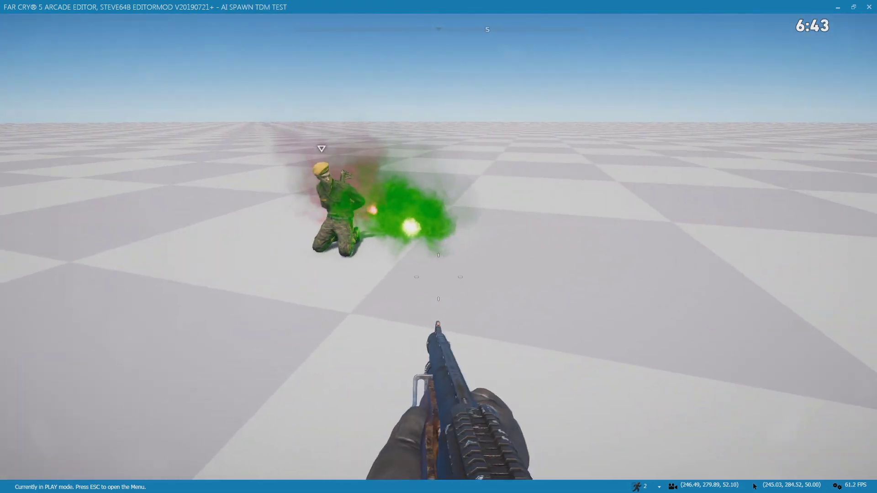
Step: Walk up beside the kneeling hostage, then aim the rifle and shoot the approaching enemy soldiers
{"action": "key", "text": "w"}
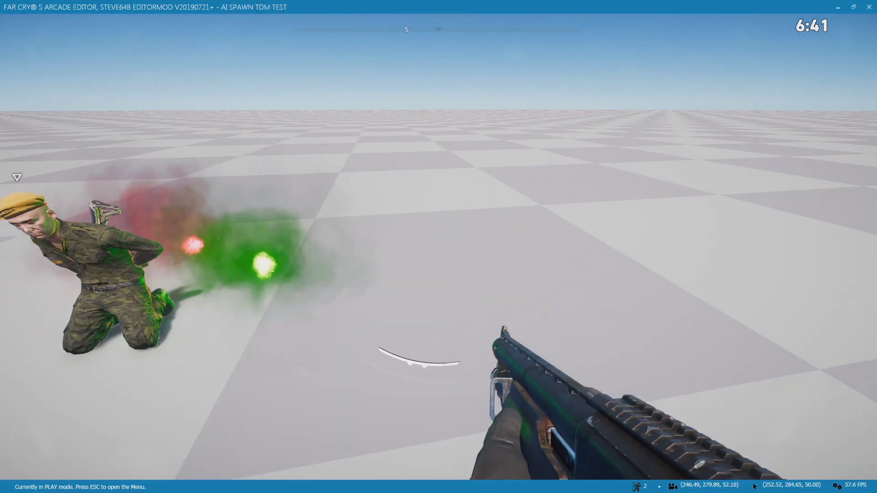
{"action": "key", "text": "w"}
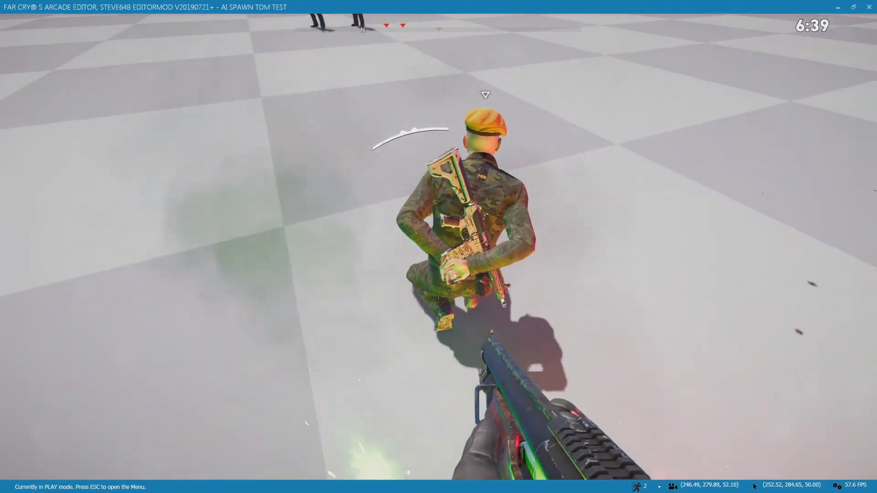
{"action": "key", "text": "2"}
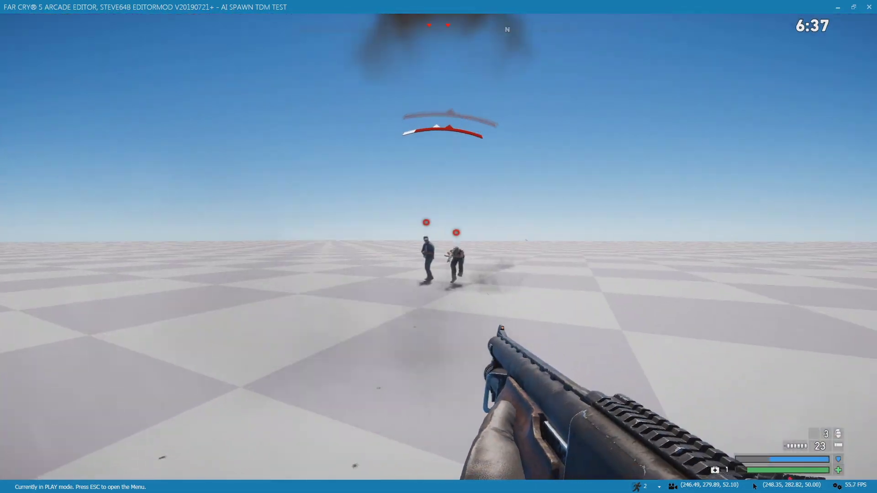
{"action": "right_click", "coordinate": [438, 247]}
{"action": "key", "text": "w"}
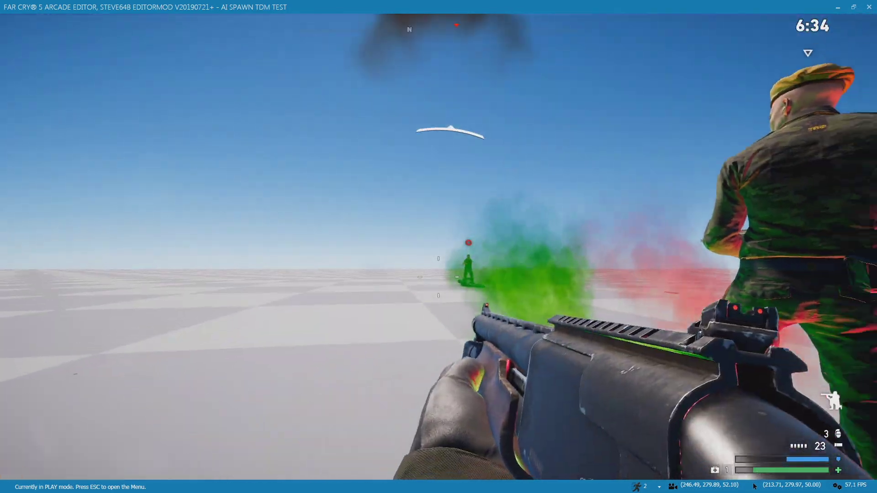
{"action": "left_click", "coordinate": [439, 246]}
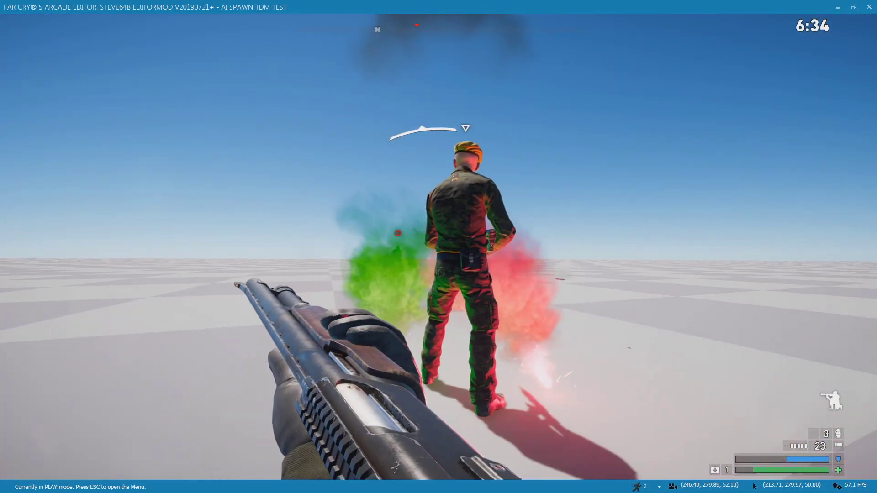